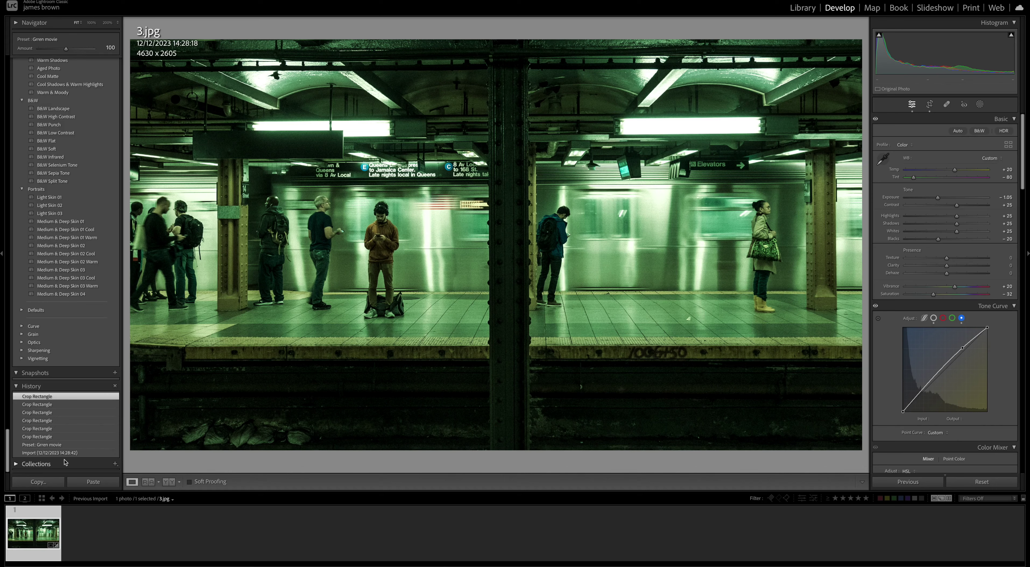
Reset the photo to its imported state and set a 16 x 9 crop ratio
left_click(80, 453)
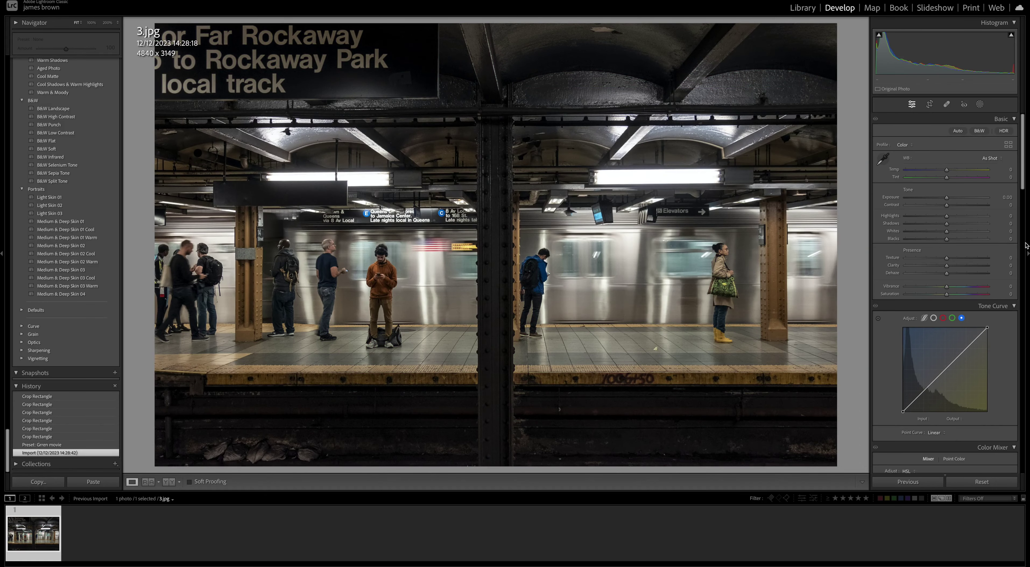
left_click(930, 106)
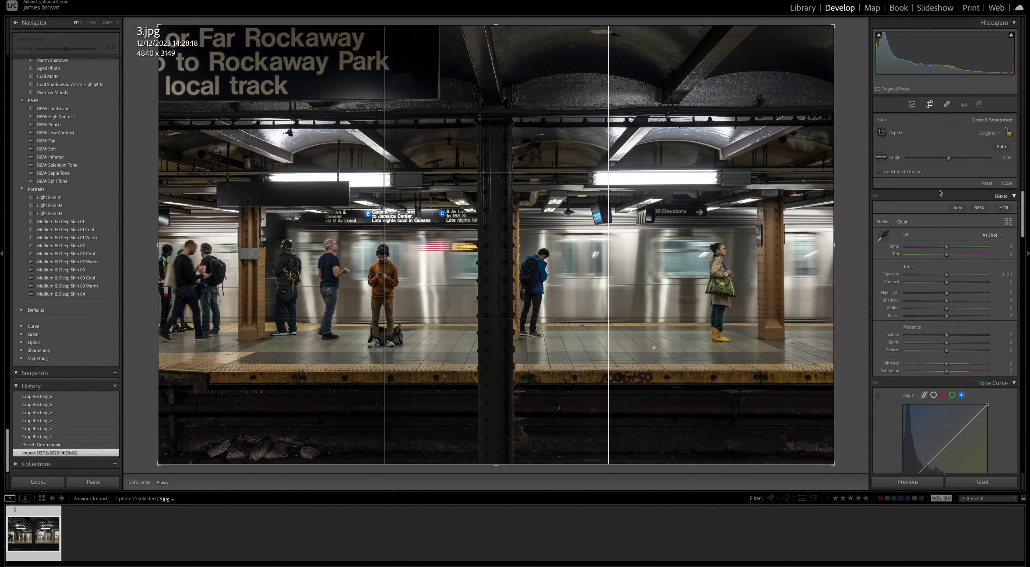
left_click(989, 133)
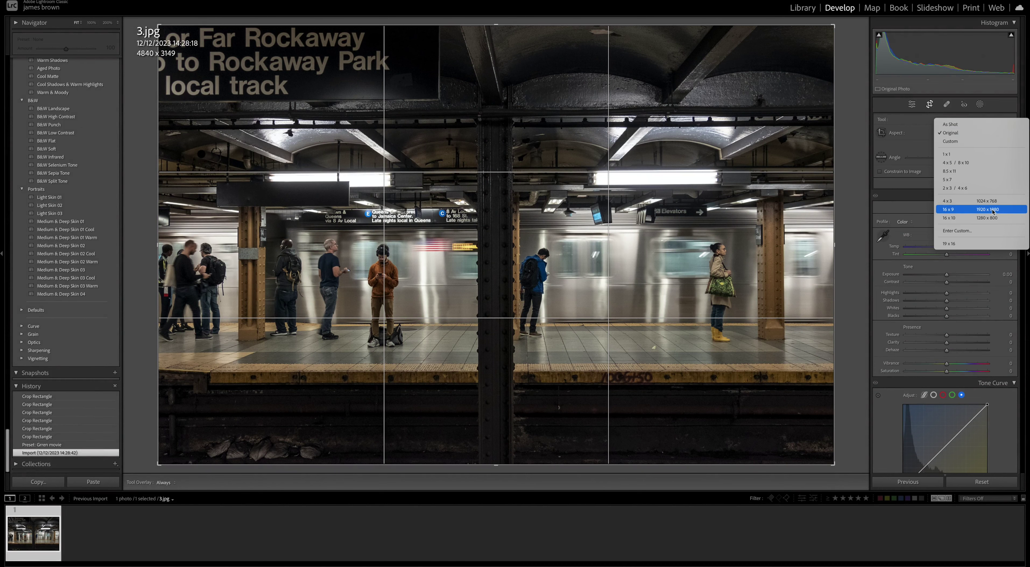
left_click(987, 209)
Reposition the crop, unlock the ratio, trim the top edge and apply the 4840 x 2616 crop
left_click_drag(543, 122, 536, 65)
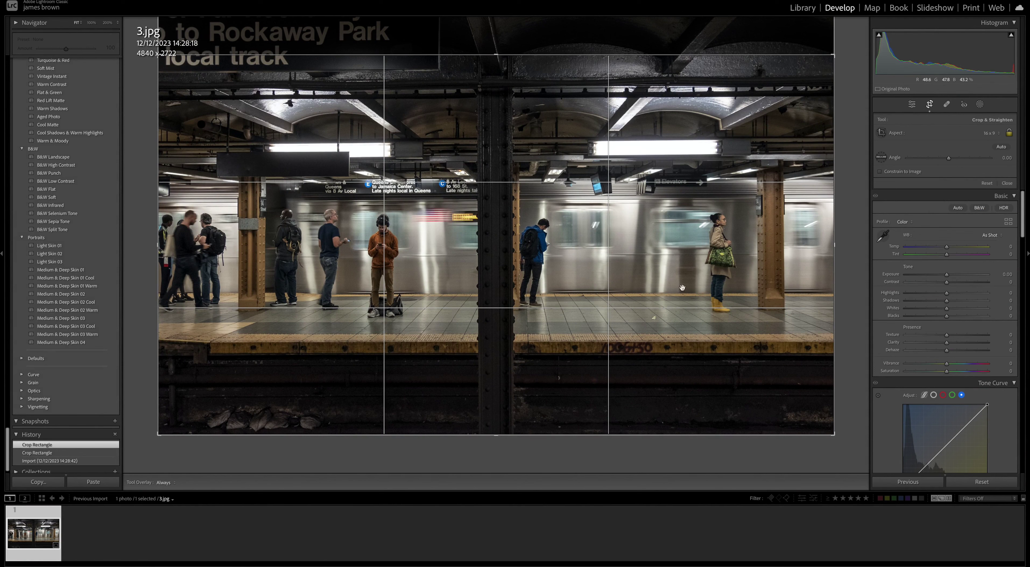
left_click(1009, 133)
left_click_drag(494, 53, 493, 62)
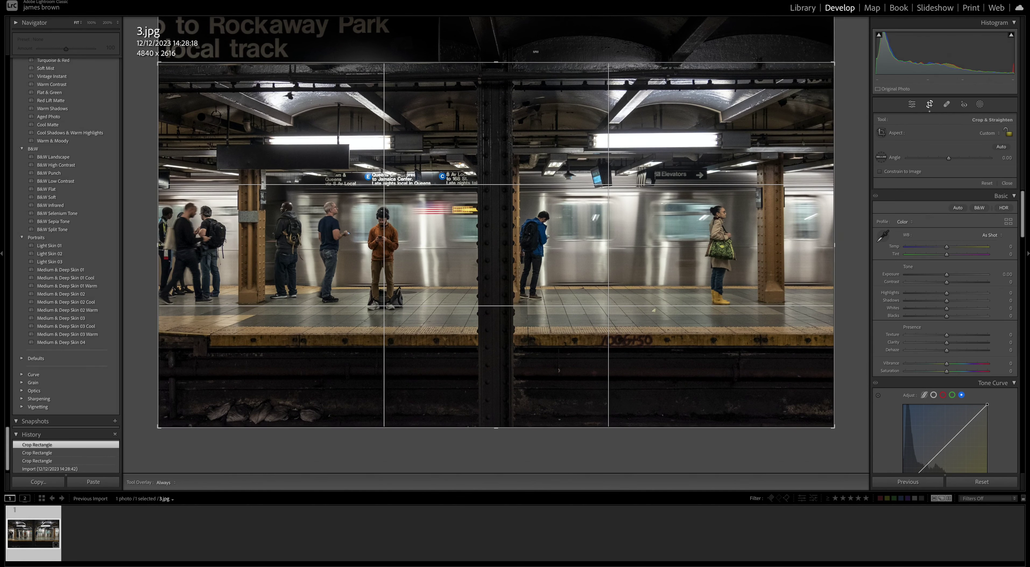
key("Return")
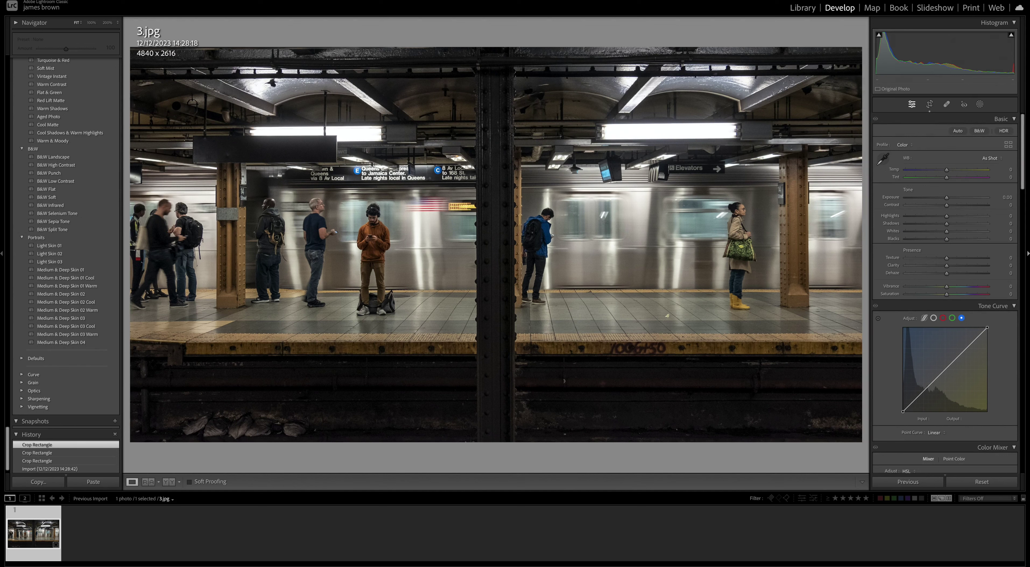
Set the white balance Temp slider to +20
left_click(947, 172)
left_click_drag(946, 171, 937, 240)
left_click(947, 178)
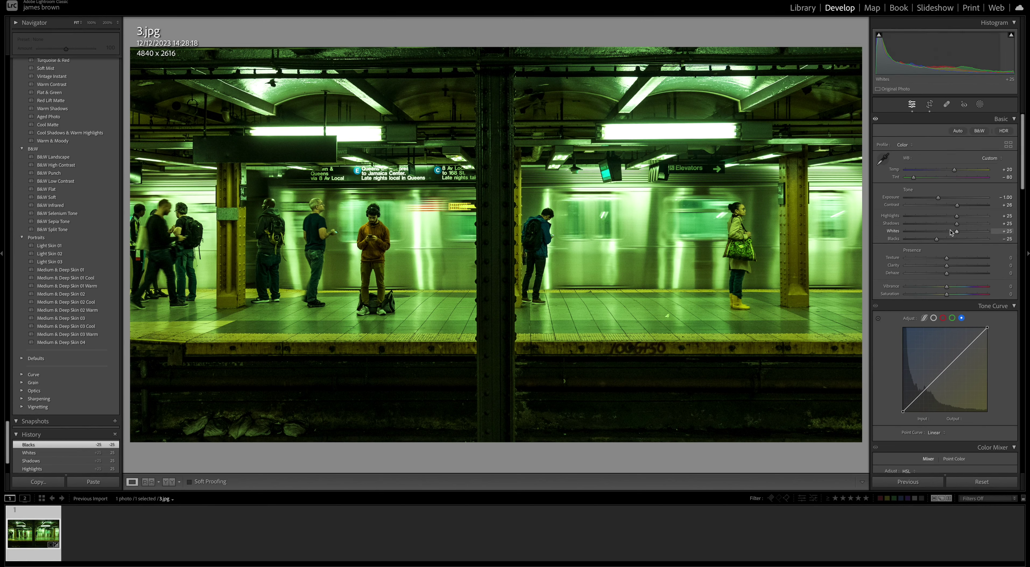
Raise Vibrance in the Basic panel toward +20
scroll(951, 232, "down", 4)
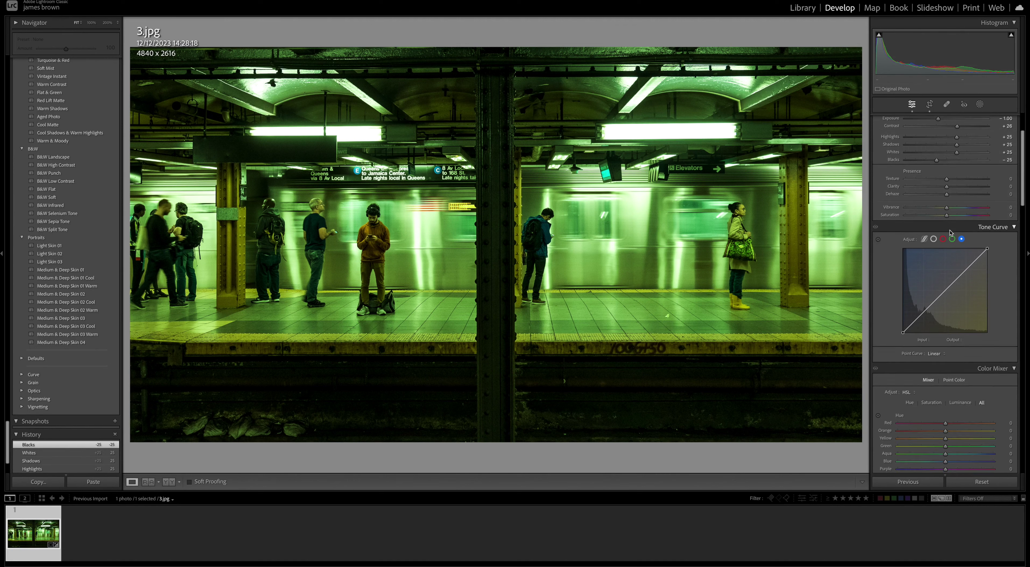
mouse_move(946, 208)
left_mouse_down()
mouse_move(956, 211)
mouse_move(944, 216)
mouse_move(958, 217)
mouse_move(943, 217)
left_mouse_up()
Add a point on the RGB tone curve and pull the upper tones down slightly
left_click(933, 239)
left_click(966, 269)
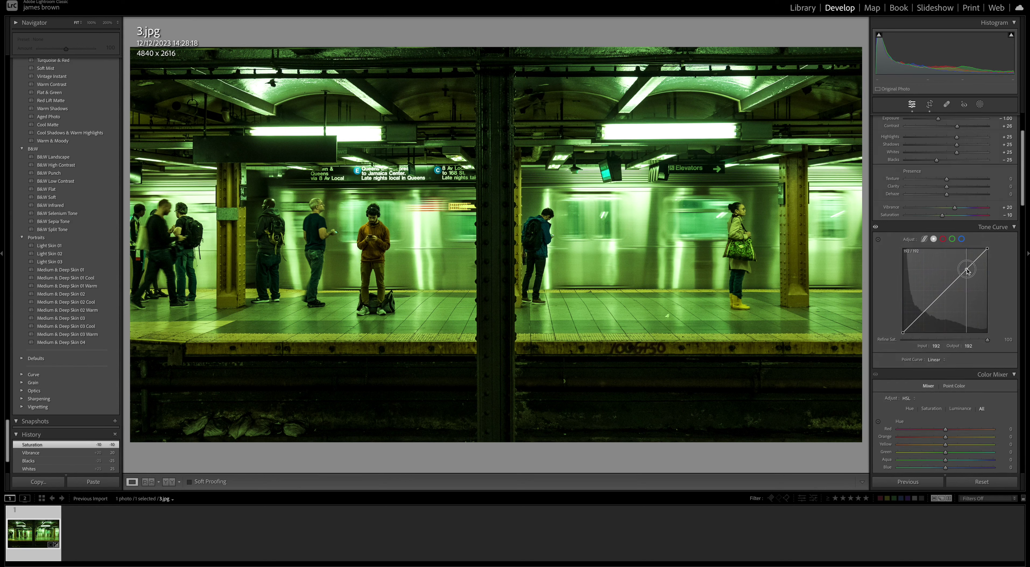
left_click_drag(965, 269, 966, 271)
Add a Blue channel curve point and lift it slightly, input 185 to output 196
left_click(963, 240)
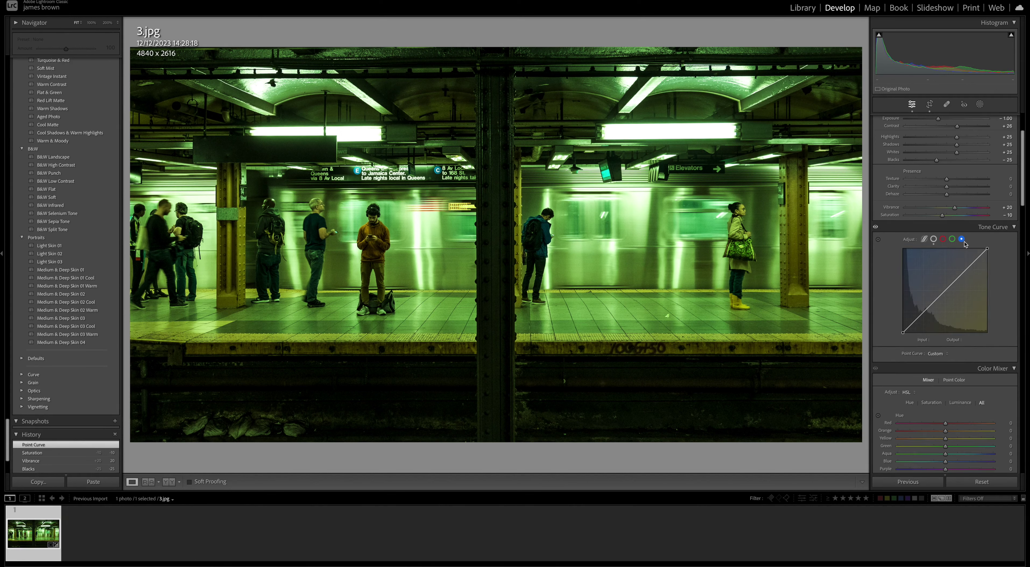
left_click(964, 270)
left_click_drag(965, 270, 964, 268)
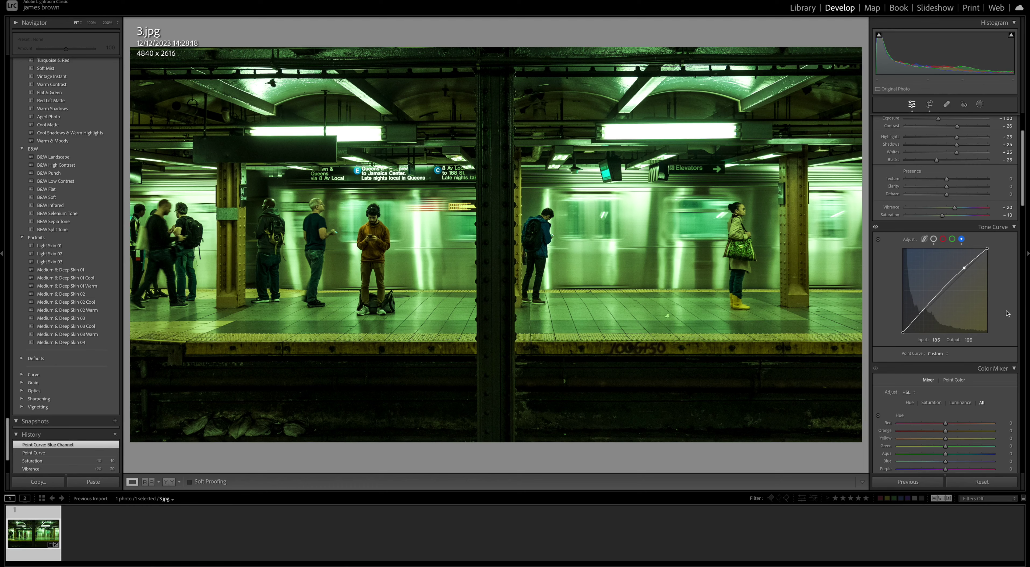
Tint the shadows green on the Shadows color grading wheel
scroll(1001, 315, "down", 8)
scroll(1001, 314, "down", 5)
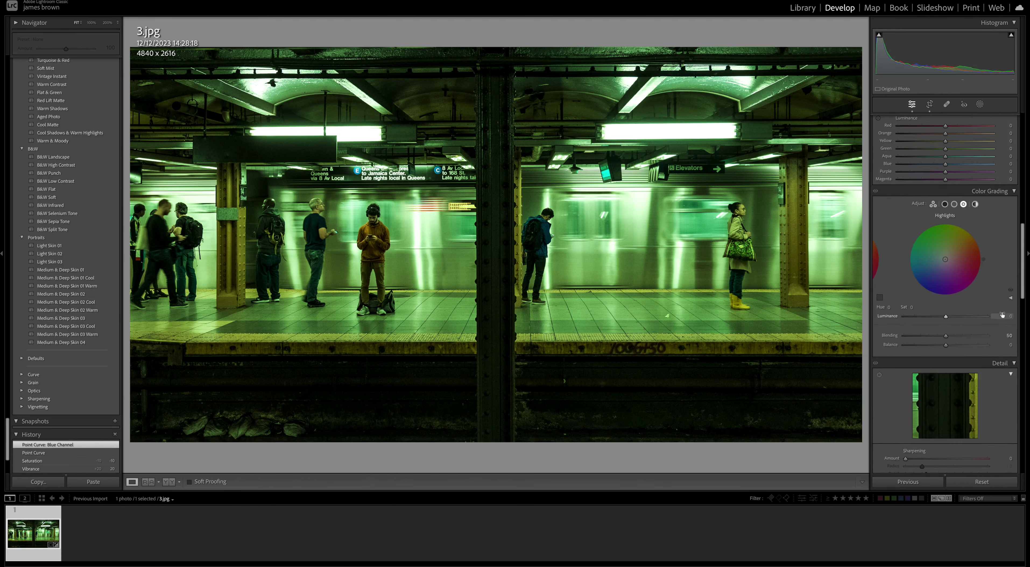
left_click(945, 192)
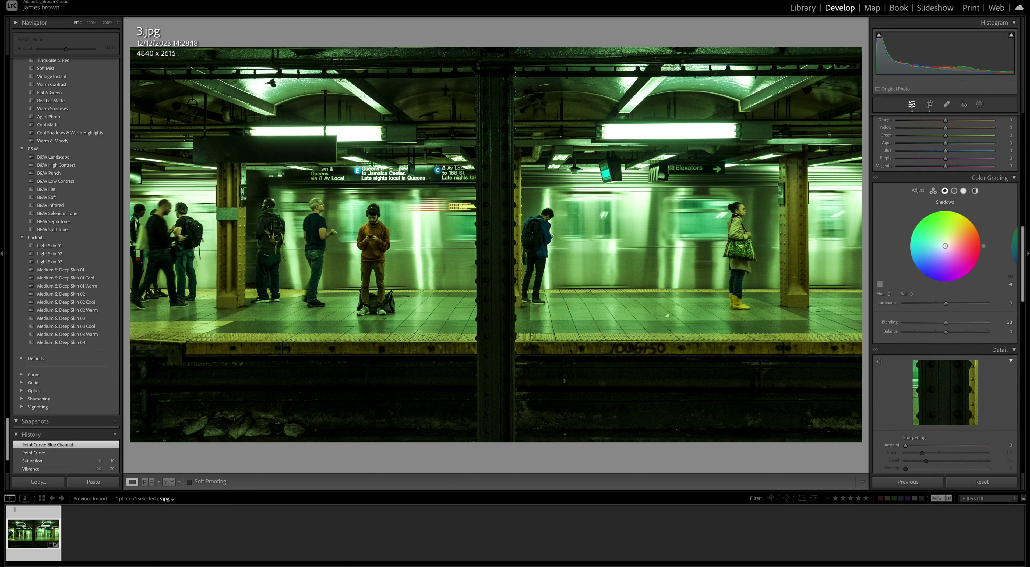
mouse_move(925, 213)
left_mouse_down()
mouse_move(915, 223)
mouse_move(933, 209)
mouse_move(917, 220)
left_mouse_up()
Tint the midtones green, settling the midtone hue near 153
left_click(954, 191)
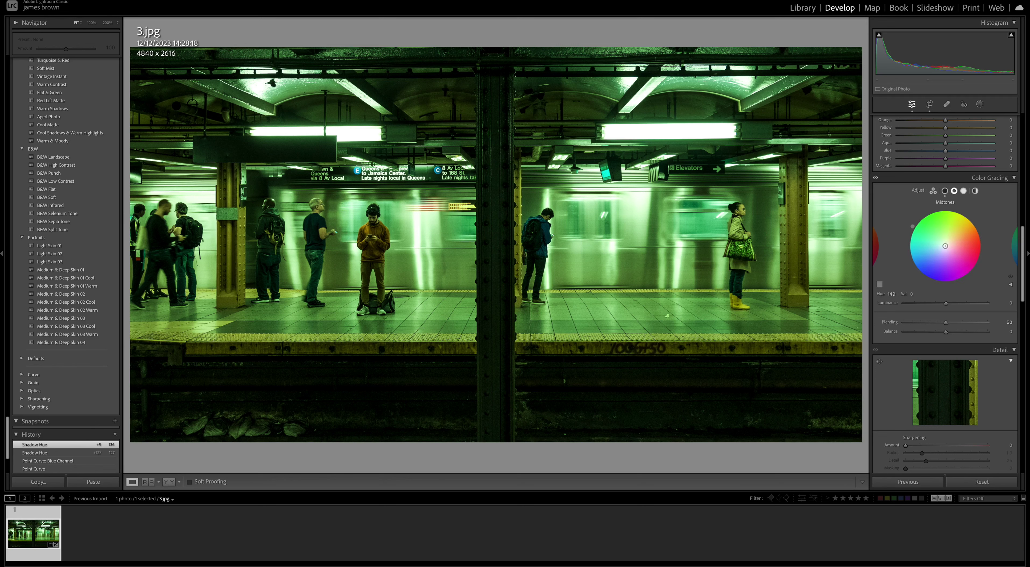
left_click_drag(912, 227, 912, 226)
left_click(912, 227)
left_click_drag(912, 227, 916, 221)
left_click_drag(913, 225, 911, 229)
Set the Highlights wheel to a warm orange tint, hue 33 and saturation 10
left_click(963, 191)
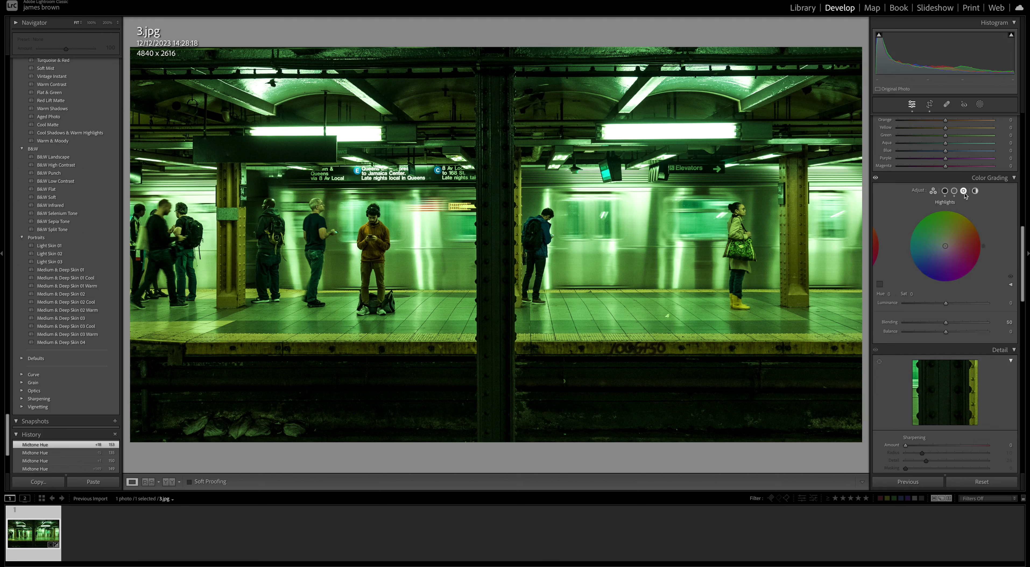
left_click(976, 225)
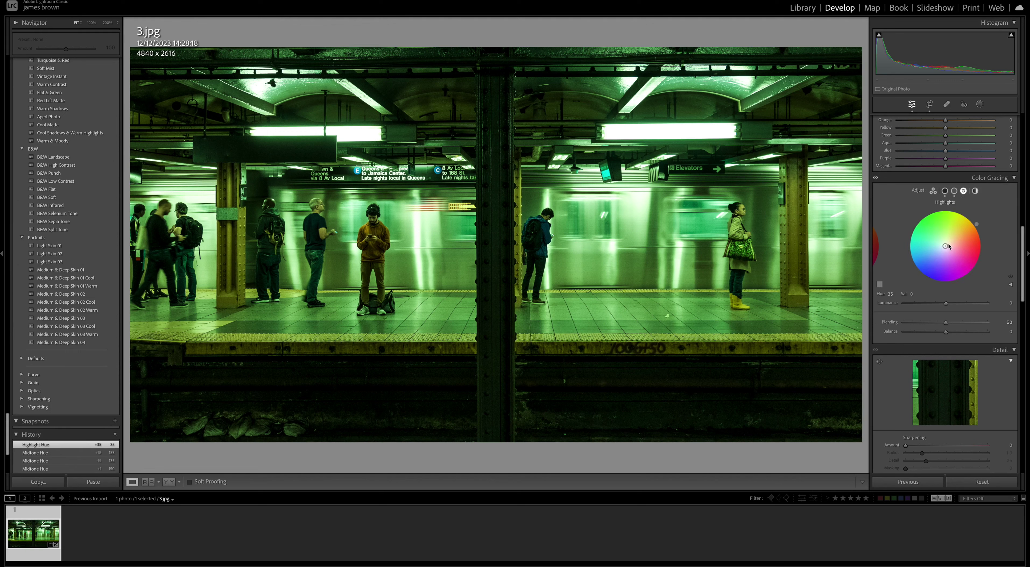
left_click_drag(948, 246, 948, 244)
left_click_drag(948, 243, 947, 244)
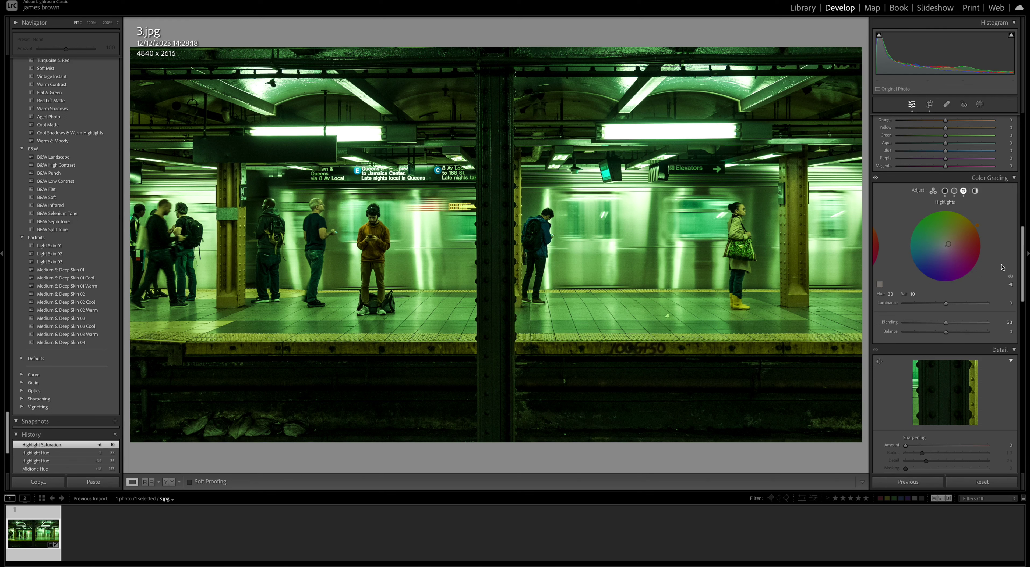
left_click_drag(977, 226, 977, 226)
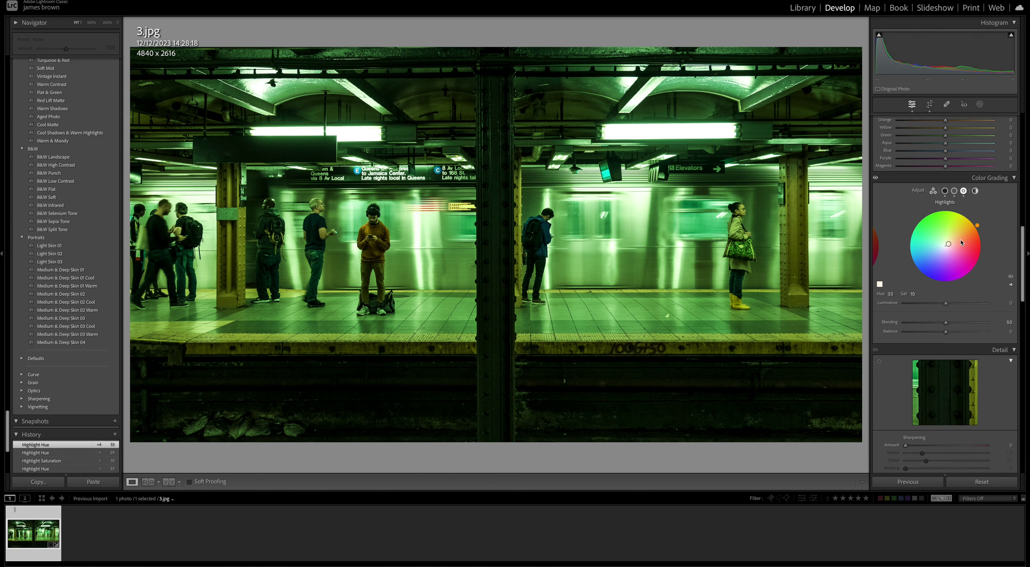
Set Sharpening Amount to 11 and Masking to 89 in the Detail panel
scroll(946, 242, "down", 5)
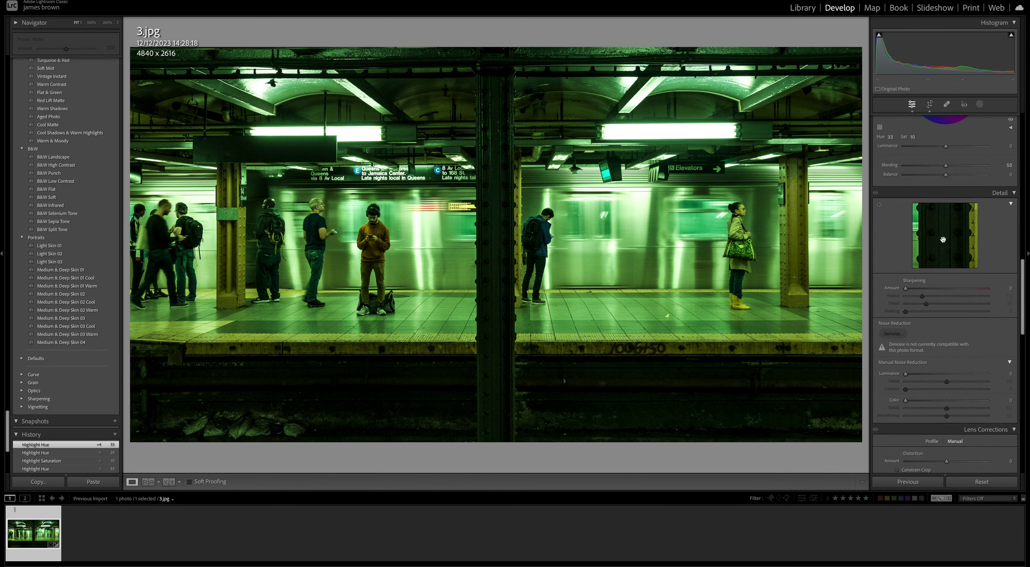
left_click_drag(906, 289, 946, 304)
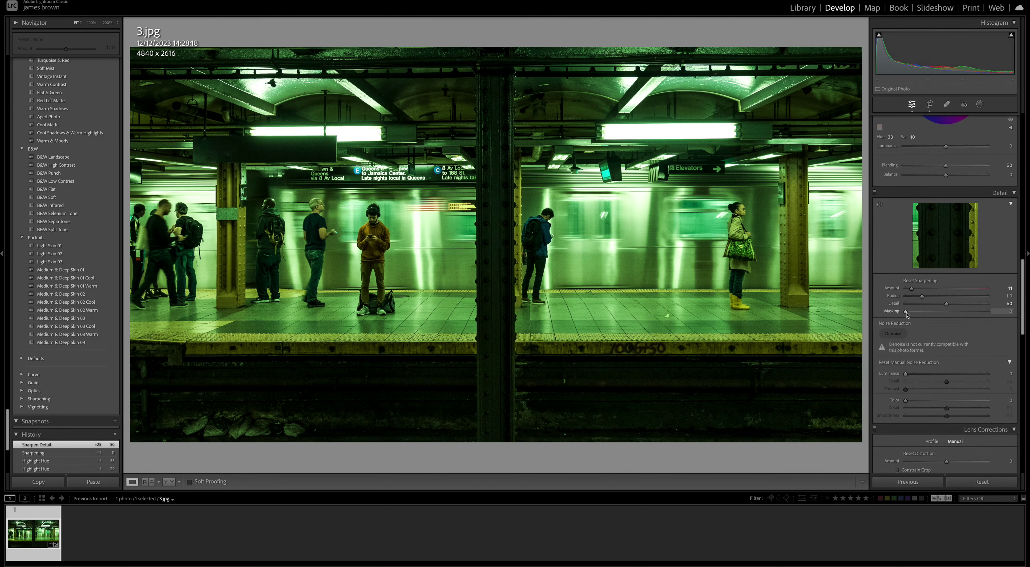
left_click_drag(906, 313, 978, 313)
Set Grain Amount to 30 in the Effects panel
scroll(894, 270, "down", 10)
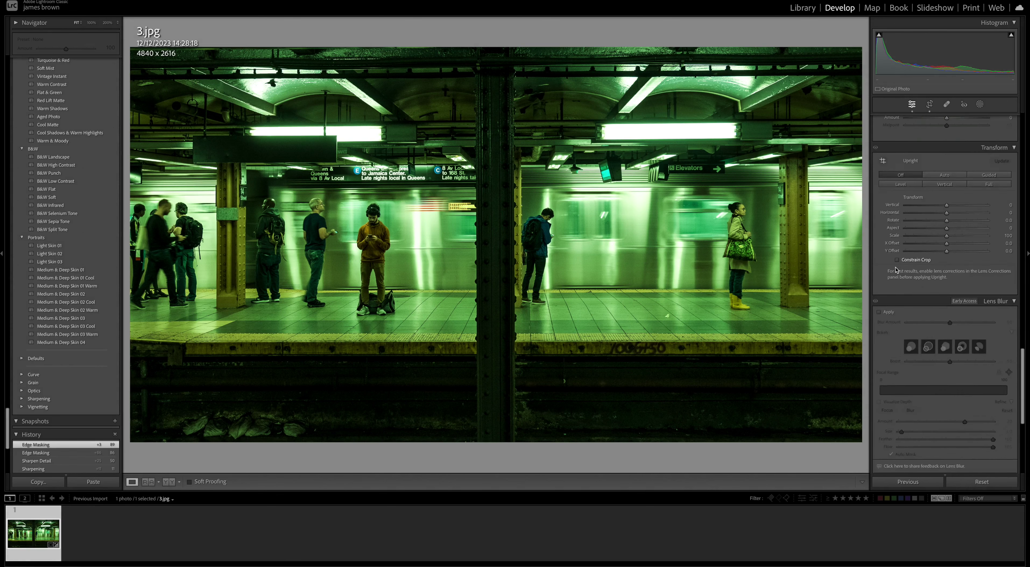
scroll(895, 270, "down", 10)
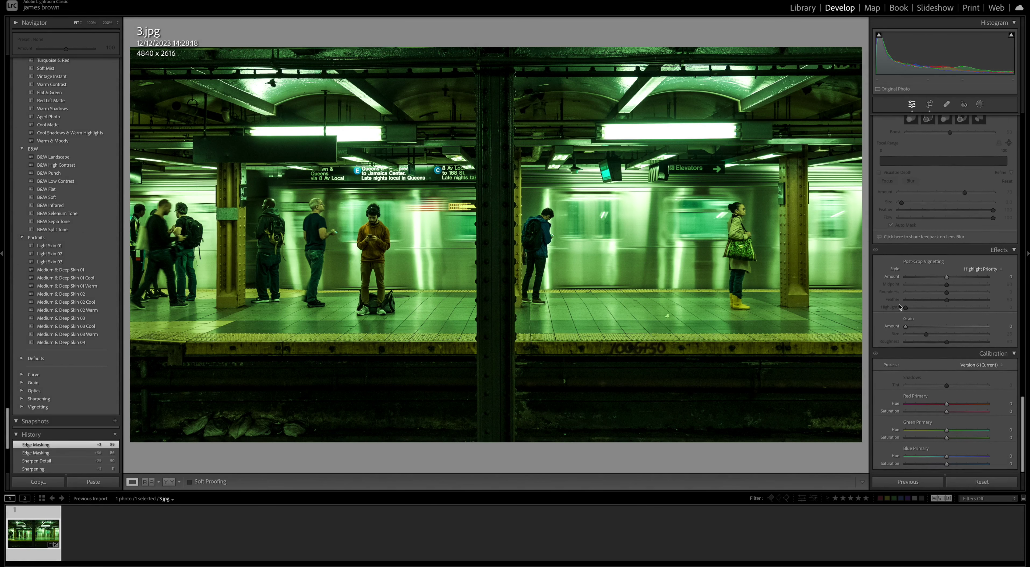
left_click_drag(905, 327, 930, 327)
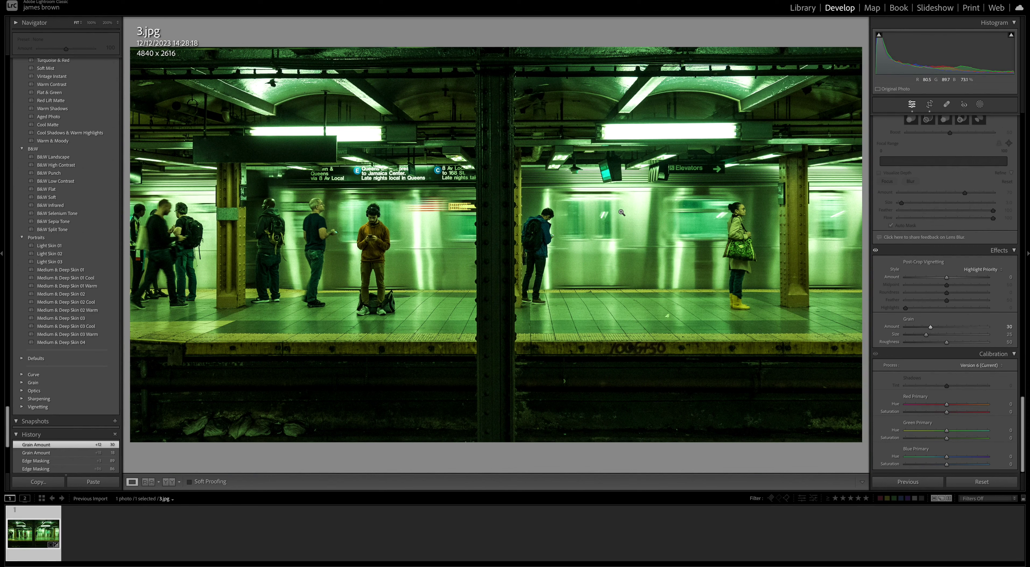
Return to the Basic panel and switch to the left/right Before & After view with Y
scroll(972, 278, "up", 1)
scroll(972, 279, "up", 15)
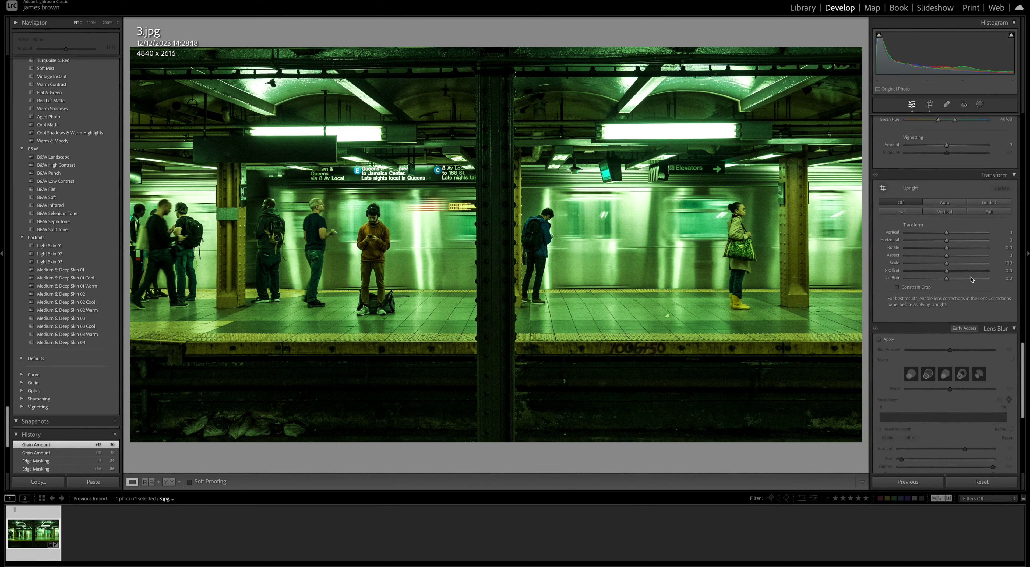
scroll(967, 282, "up", 10)
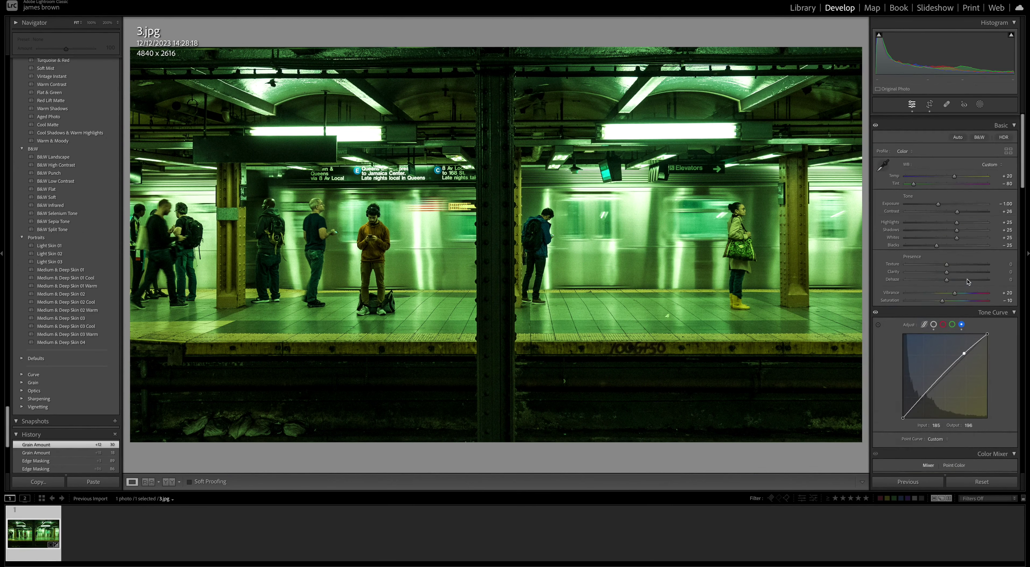
scroll(967, 283, "down", 1)
key("y")
Zoom into the Before/After comparison and pan toward the right of the platform
left_click(781, 231)
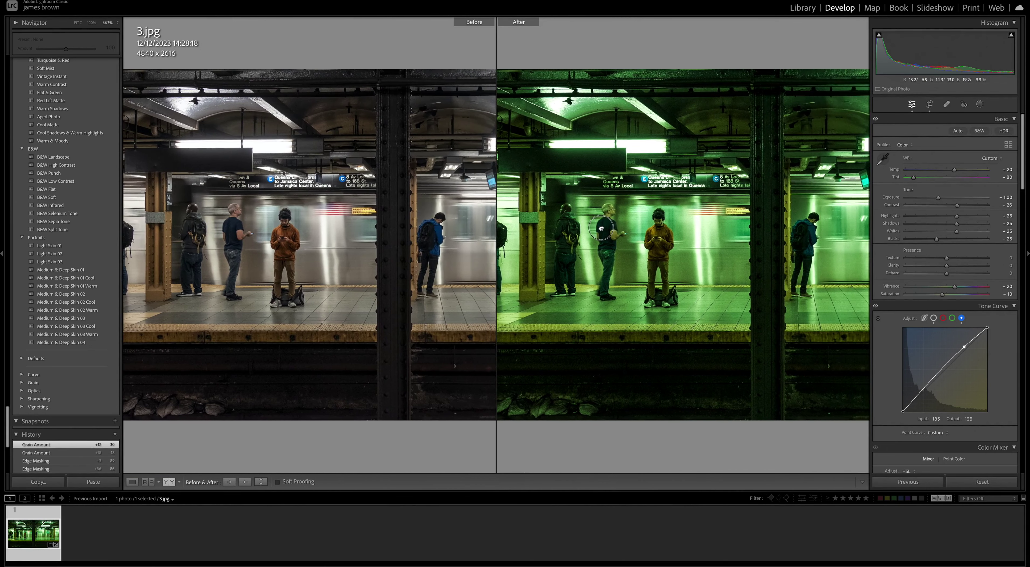
left_click_drag(782, 231, 708, 229)
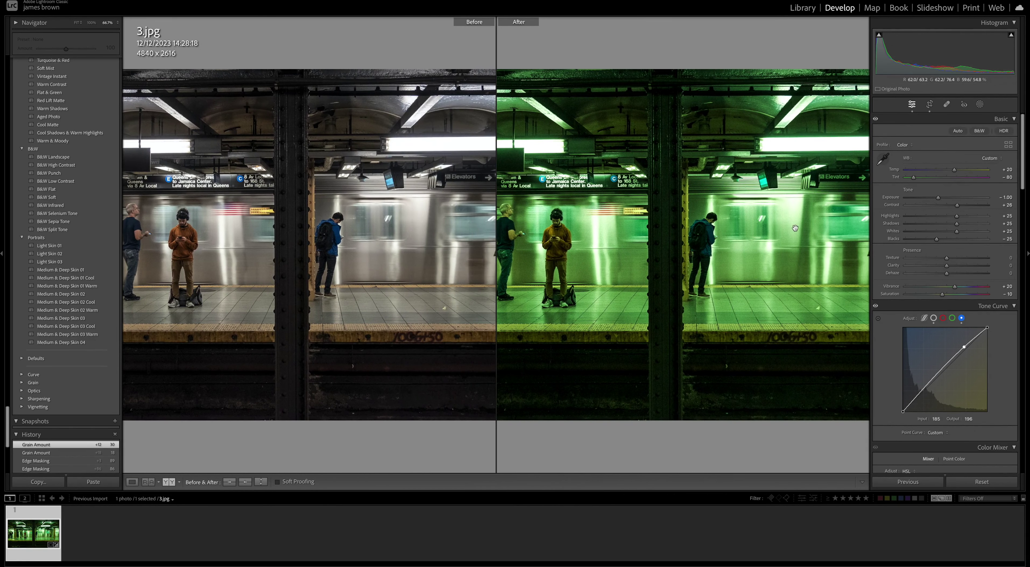
left_click_drag(795, 229, 702, 227)
left_click(778, 224)
left_click(671, 209)
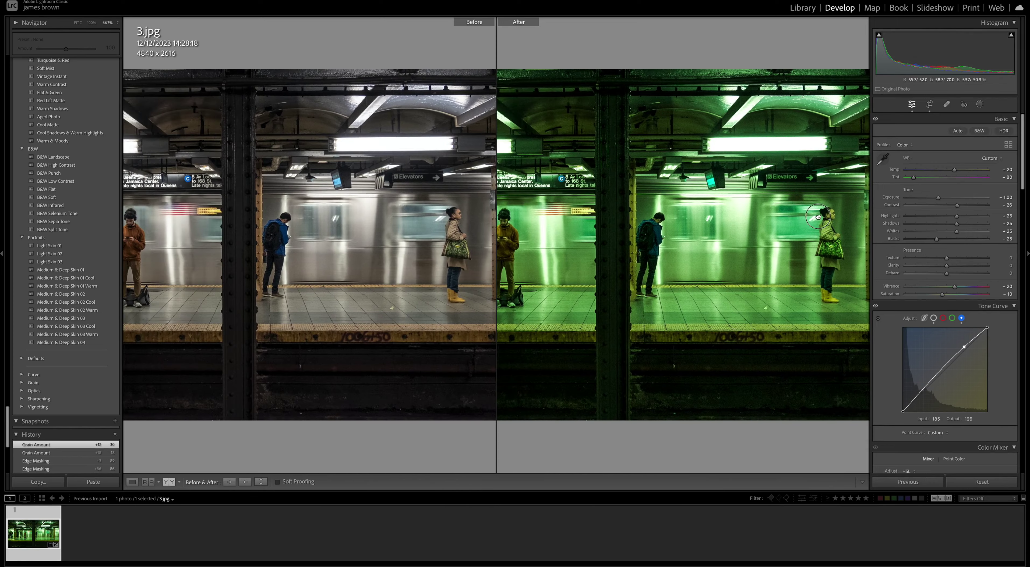
Zoom the comparison onto the group of people, then back out to fit
left_click(603, 251)
left_click(708, 248)
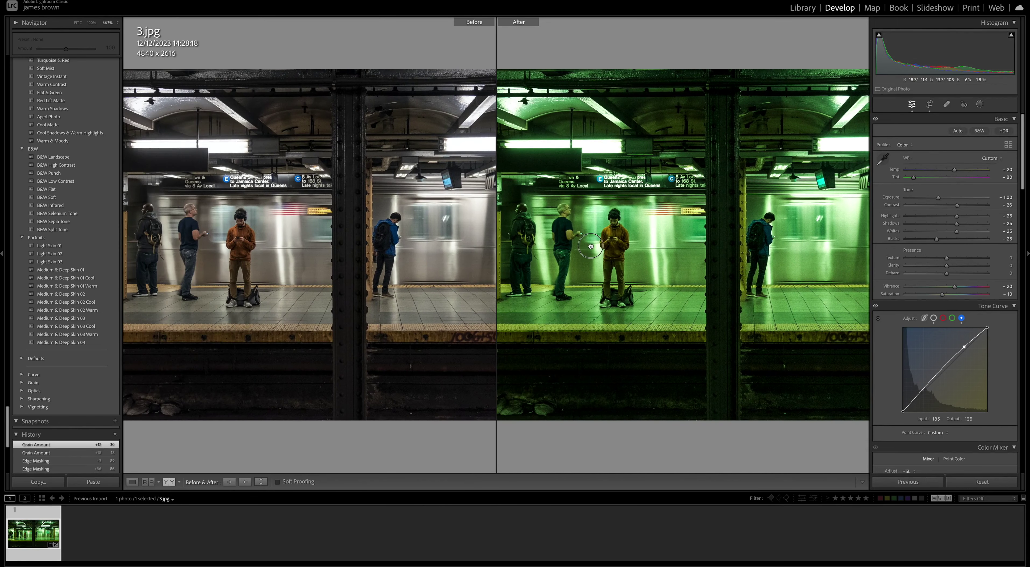
left_click(708, 248)
left_click(686, 245)
left_click(686, 244)
Zoom into another area, pan left, and return to showing both whole photos
left_click(655, 232)
left_click_drag(655, 233, 620, 232)
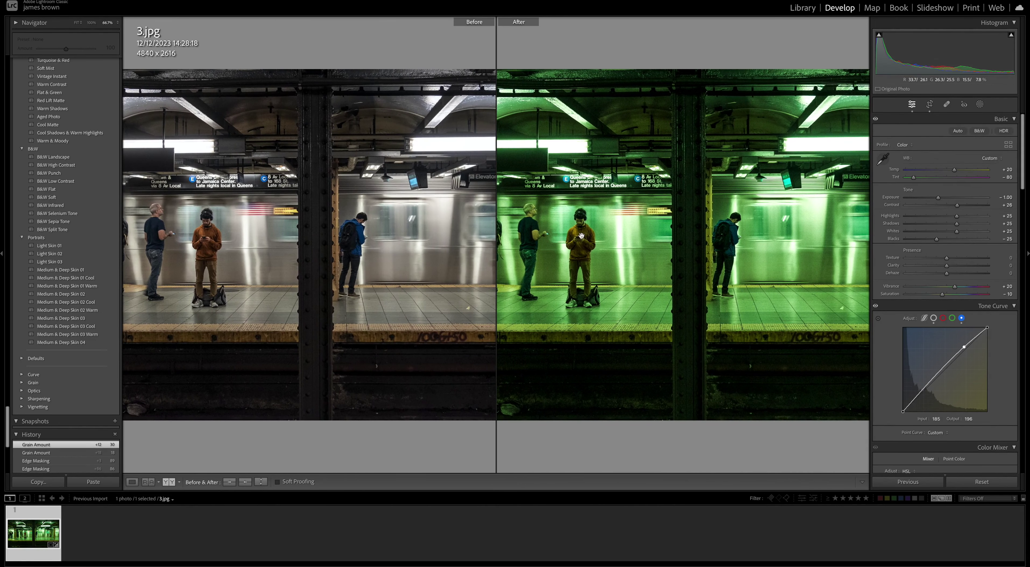
left_click(621, 231)
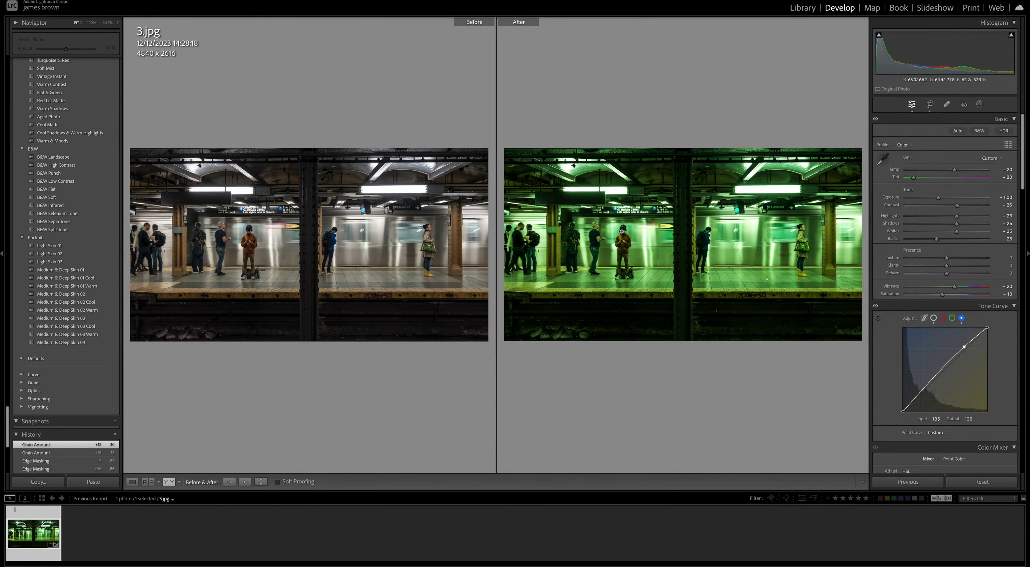